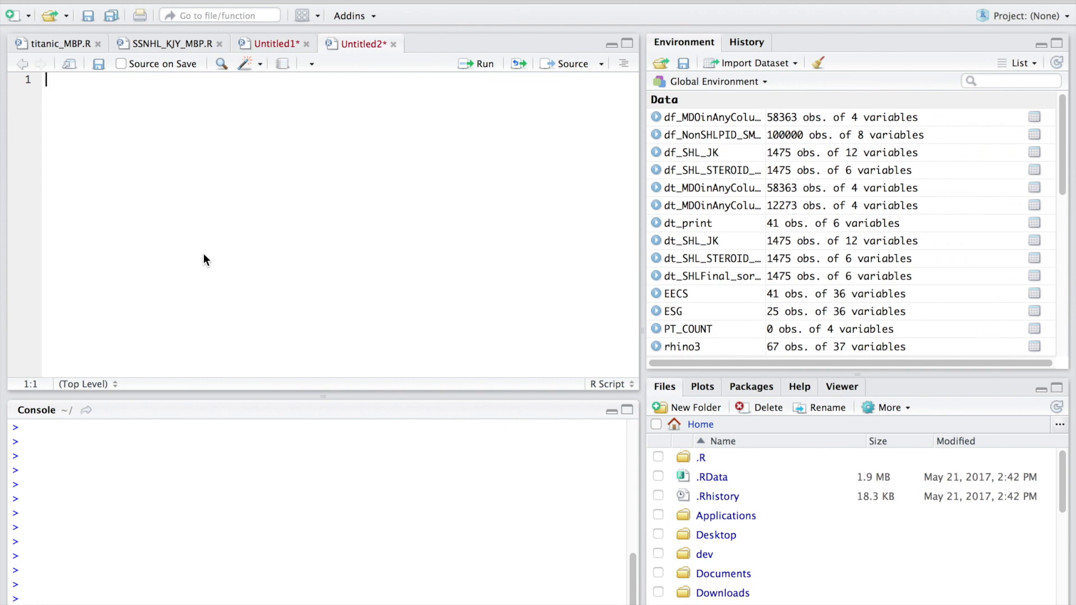
# Switch to Preview and examine the handwritten decision flowchart for choosing between the t-test, MWW and Welch's test.
pyautogui.hotkey('ctrl', 'Left')
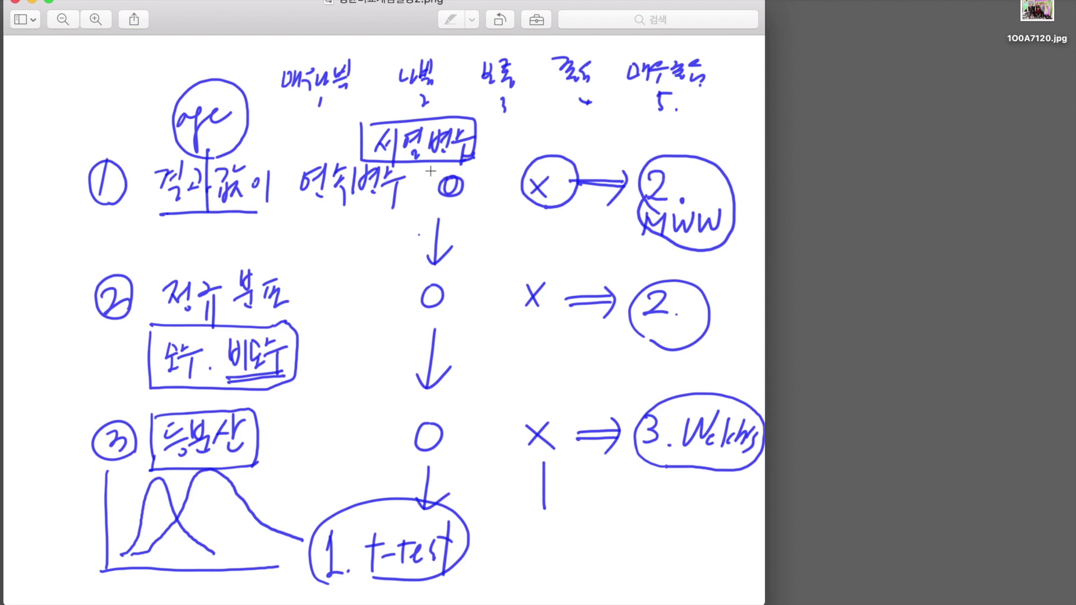
pyautogui.moveTo(450, 176); pyautogui.dragTo(448, 195)
pyautogui.moveTo(588, 306); pyautogui.dragTo(602, 341)
pyautogui.click(690, 265)
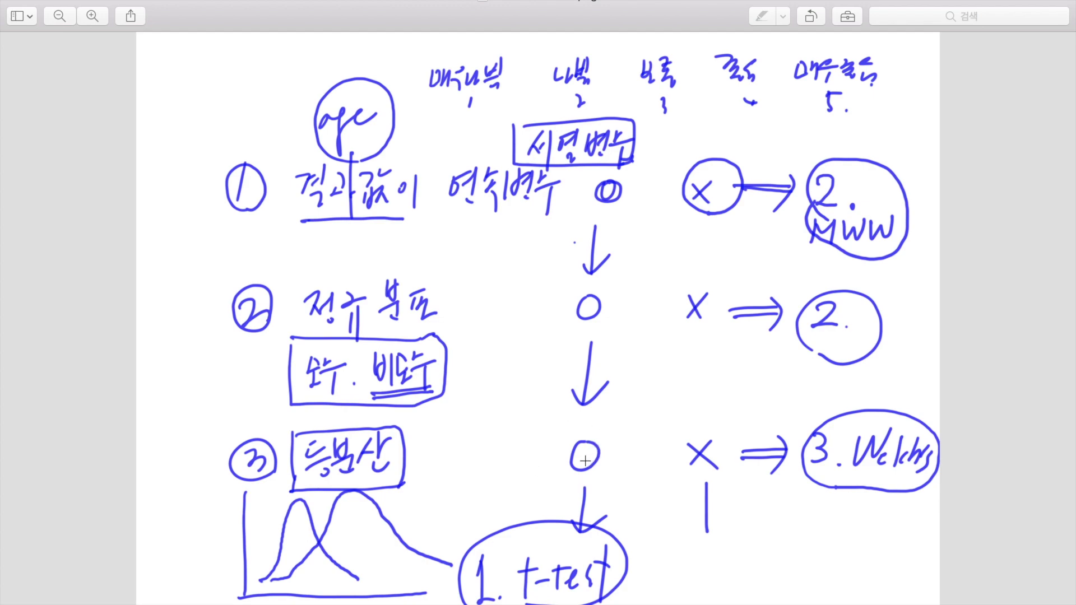
# Switch back to RStudio, add var.test(age~sex, data=acs) on line 13 and run it.
pyautogui.press('super+Tab')
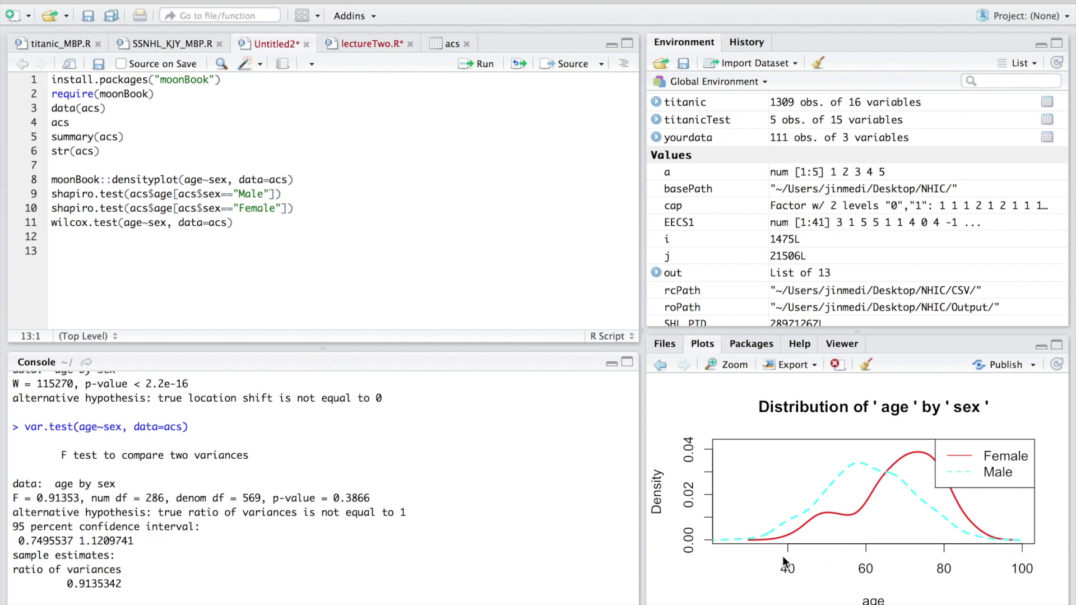
pyautogui.write('var')
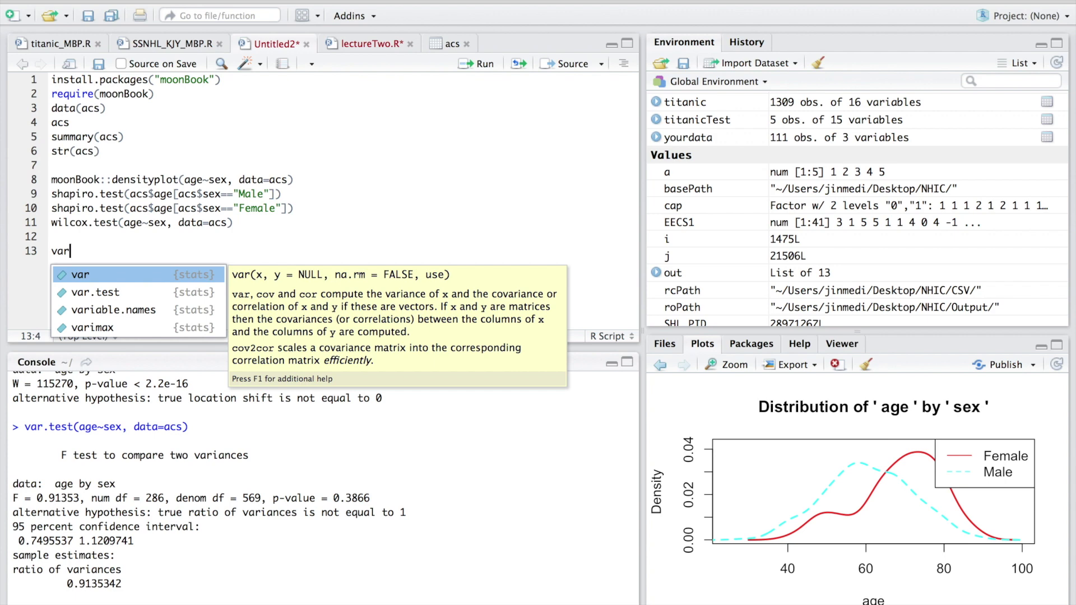
pyautogui.press('Down')
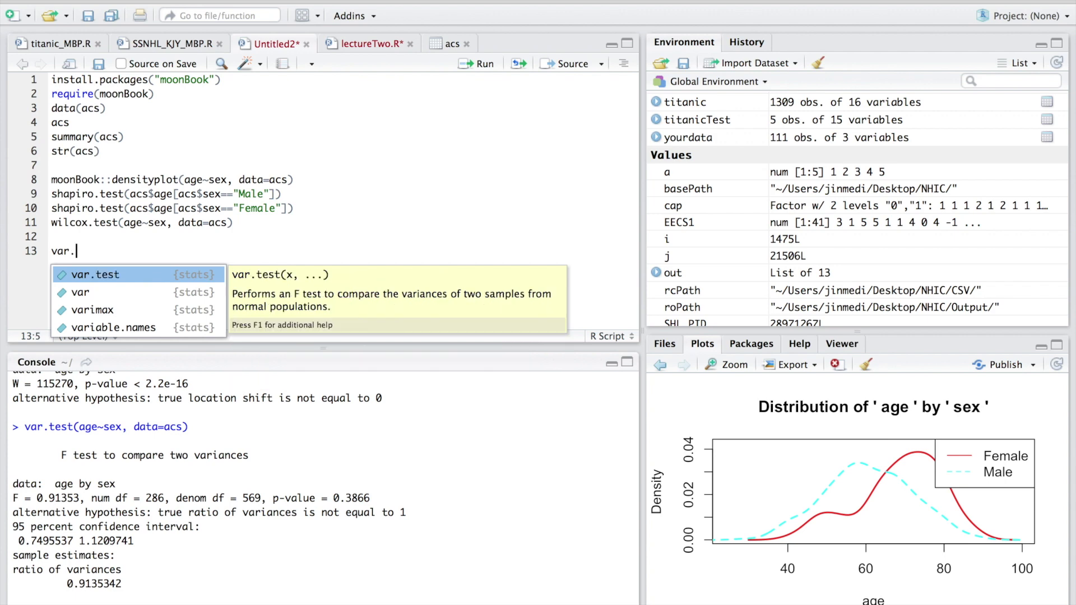
pyautogui.write('.test')
pyautogui.press('BackSpace')
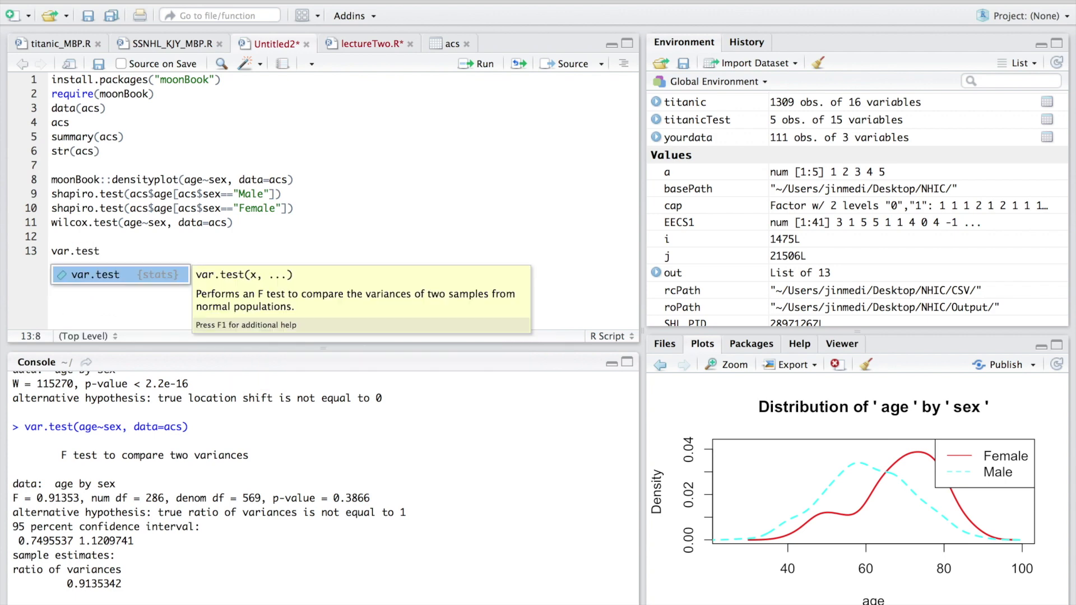
pyautogui.press('Return')
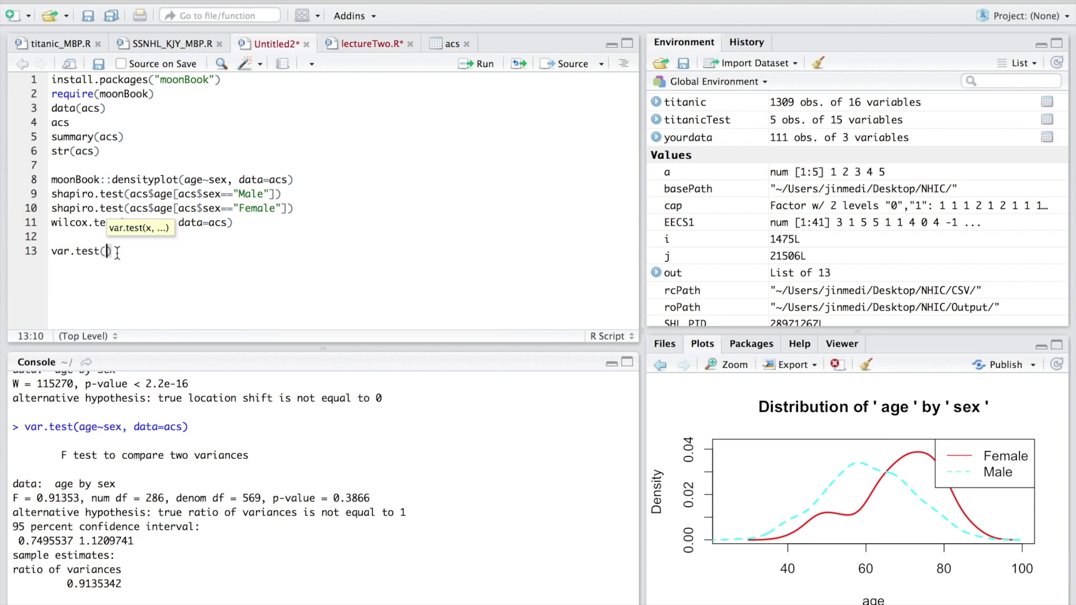
pyautogui.write('age')
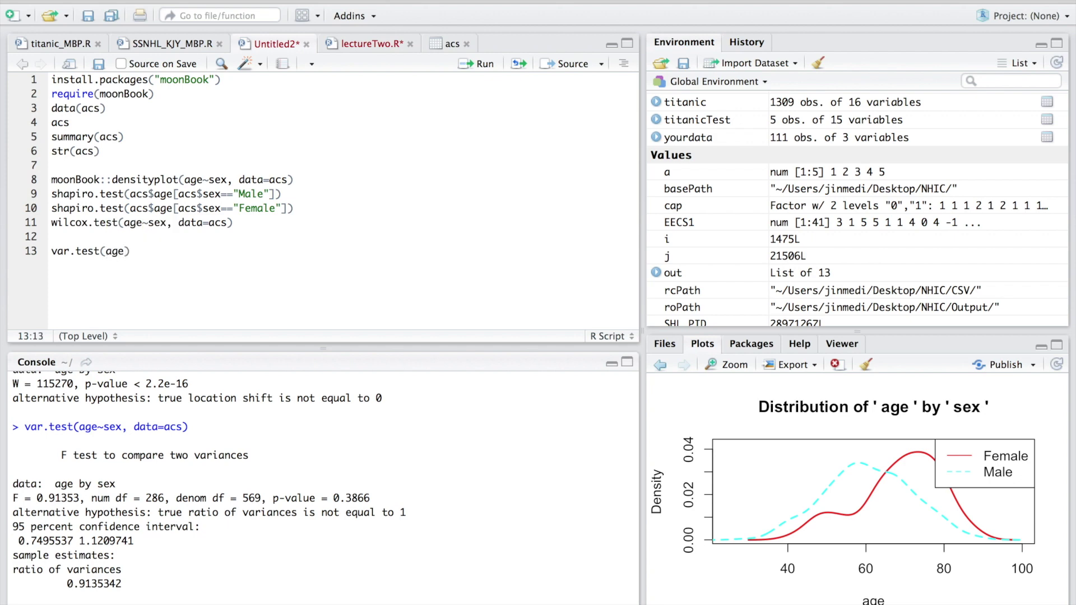
pyautogui.write('~sex, data=acs)')
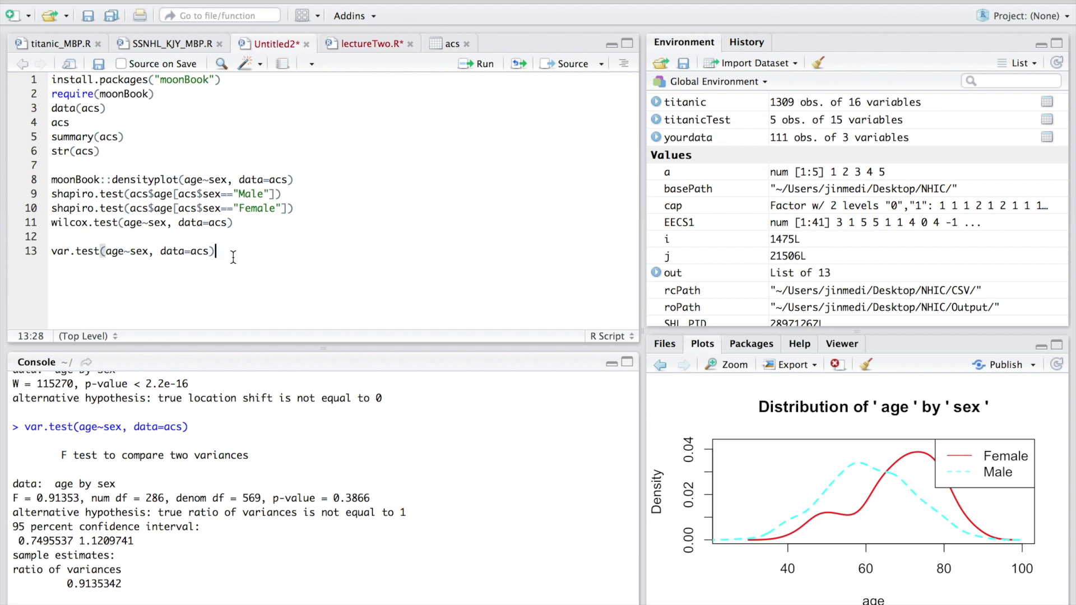
pyautogui.hotkey('ctrl', 'Return')
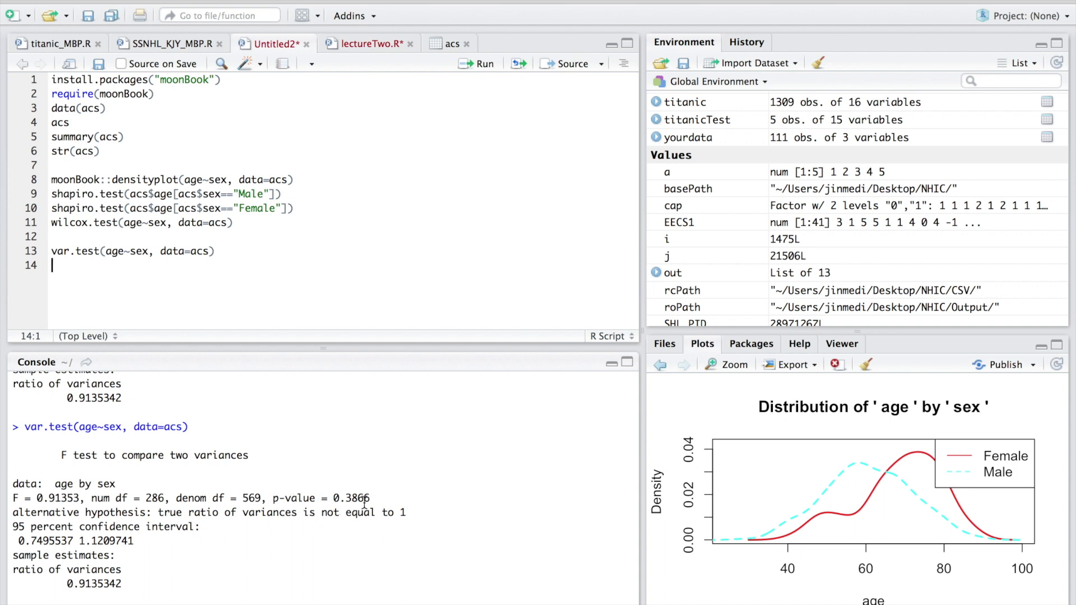
# Highlight the F test's p-value in the console, check the t-test branch of the flowchart in Preview, and return to RStudio.
pyautogui.moveTo(377, 502); pyautogui.dragTo(276, 502)
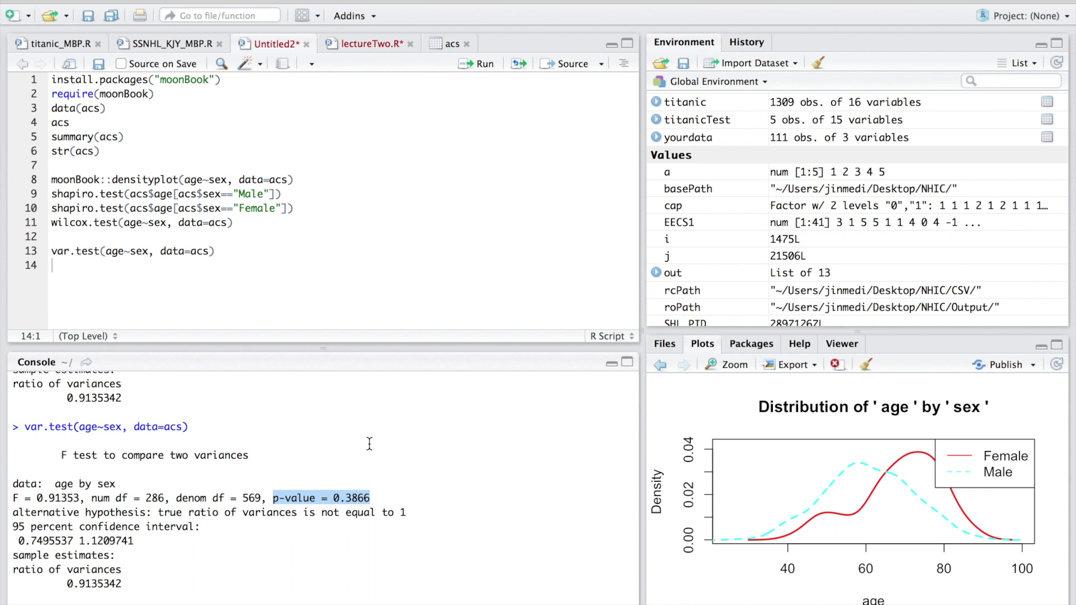
pyautogui.click(113, 263)
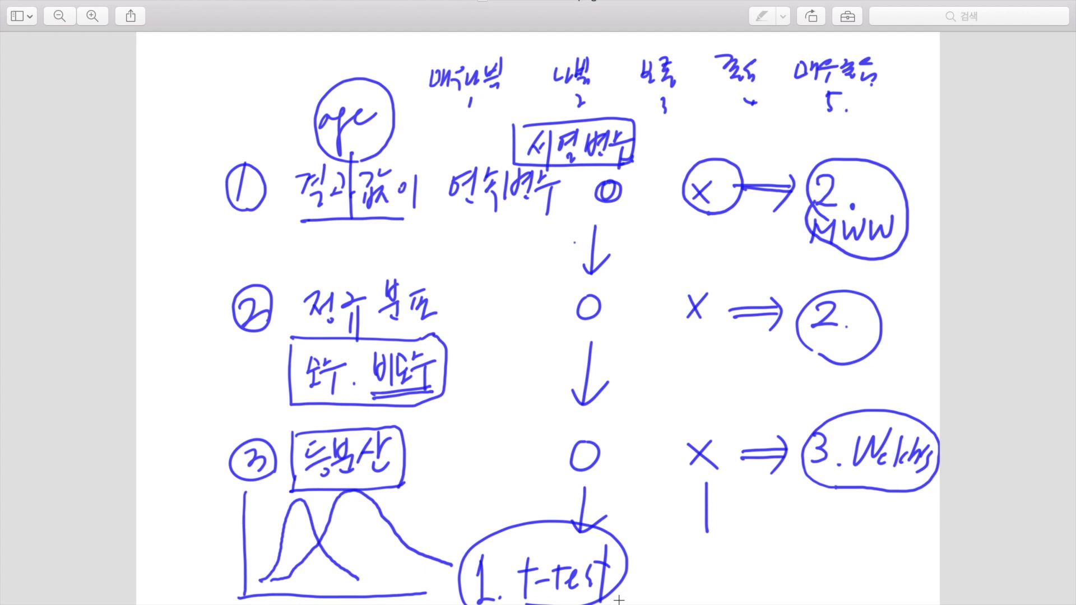
pyautogui.hotkey('ctrl', 'Left')
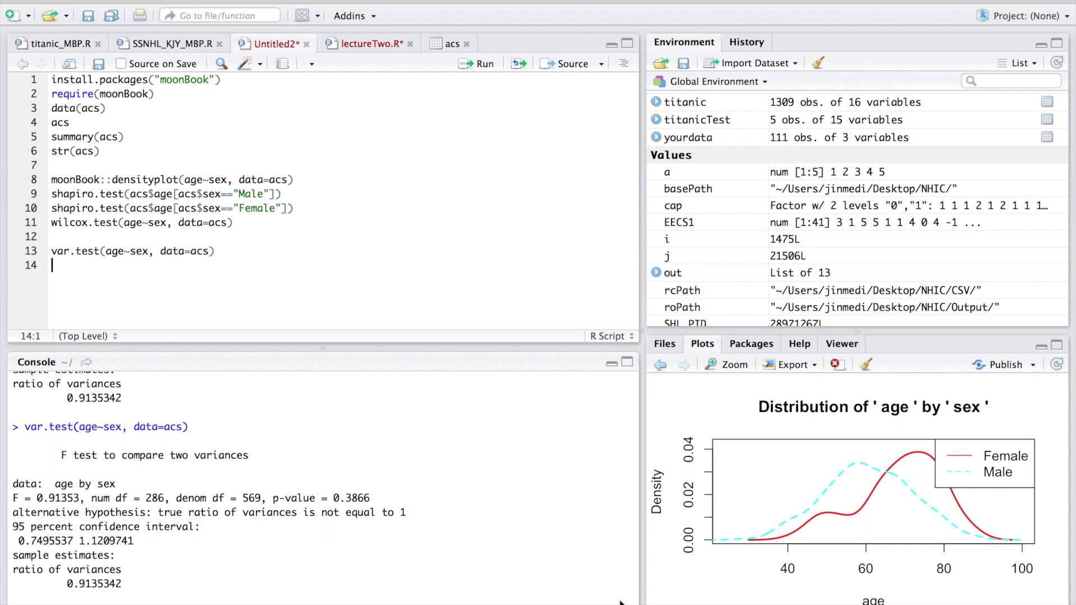
# Start a t.test call on line 14 with the formula age~sex and data=acs.
pyautogui.write('t.')
pyautogui.write('test')
pyautogui.write('(')
pyautogui.write('age')
pyautogui.write('~')
pyautogui.write('sex')
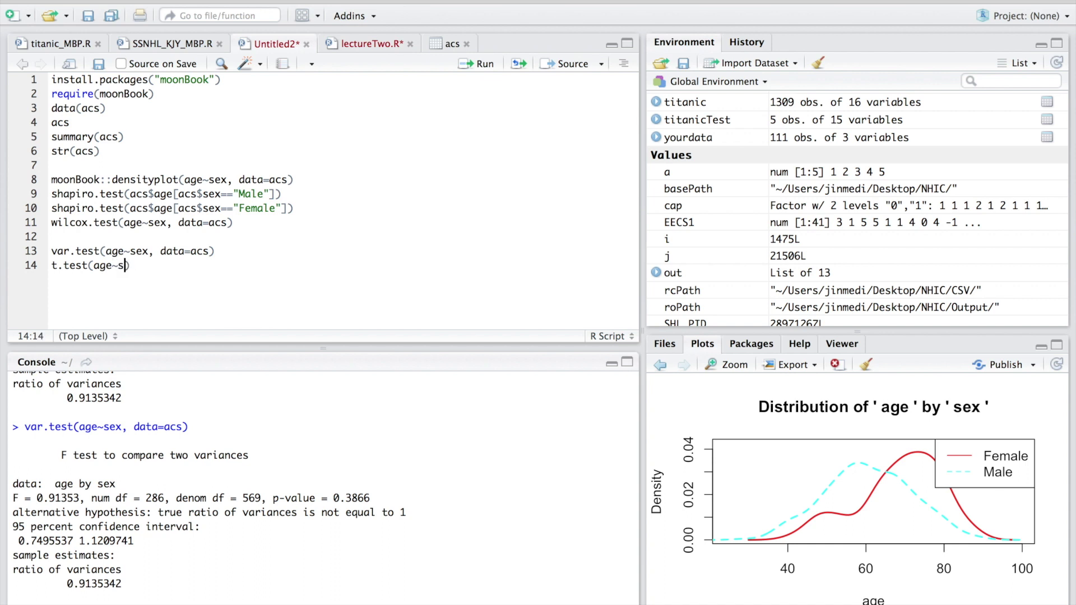
pyautogui.write(', dat')
pyautogui.write('a=ac')
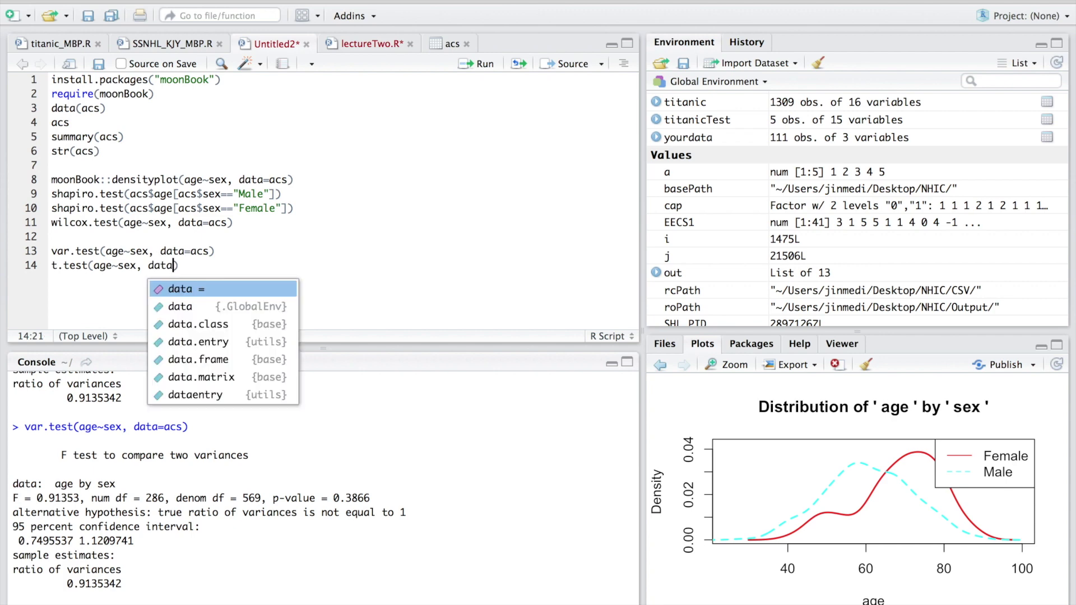
pyautogui.write('s, ')
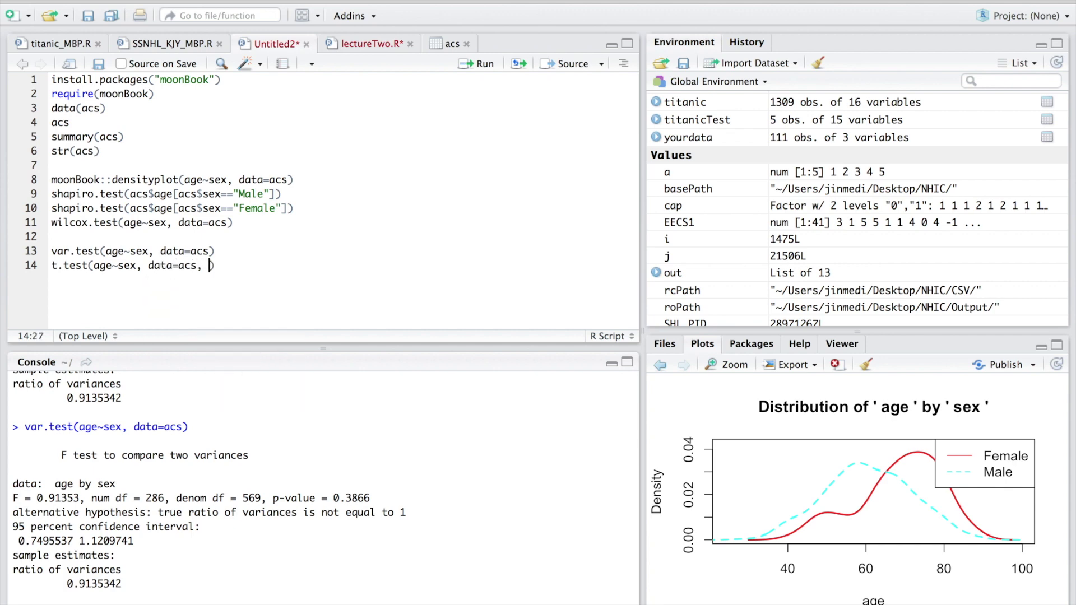
# Complete the line 14 t.test call with var.equal=TRUE and run it.
pyautogui.write('var.')
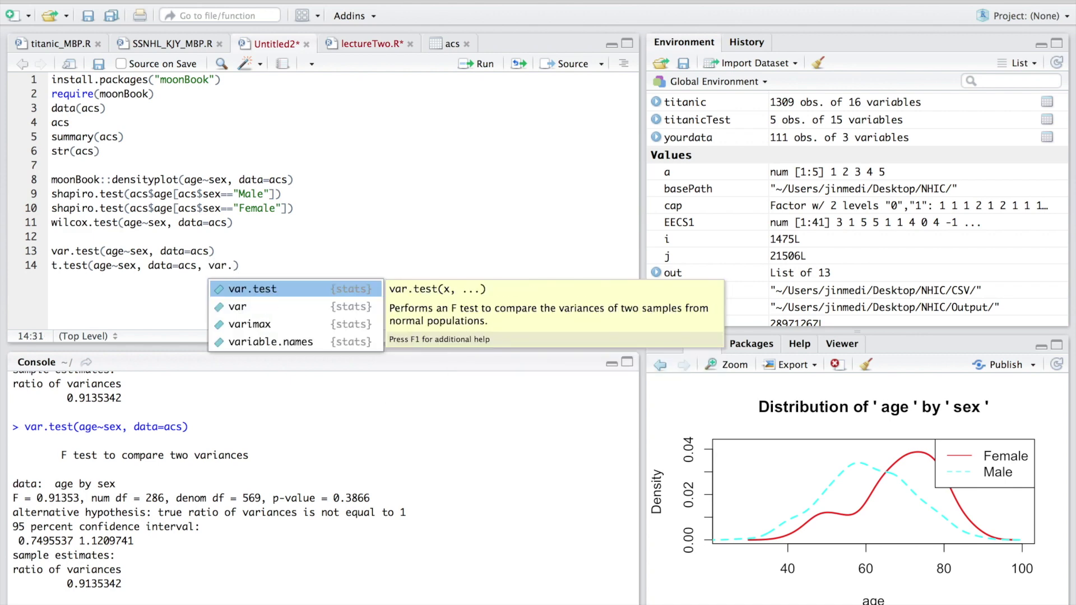
pyautogui.write('eq')
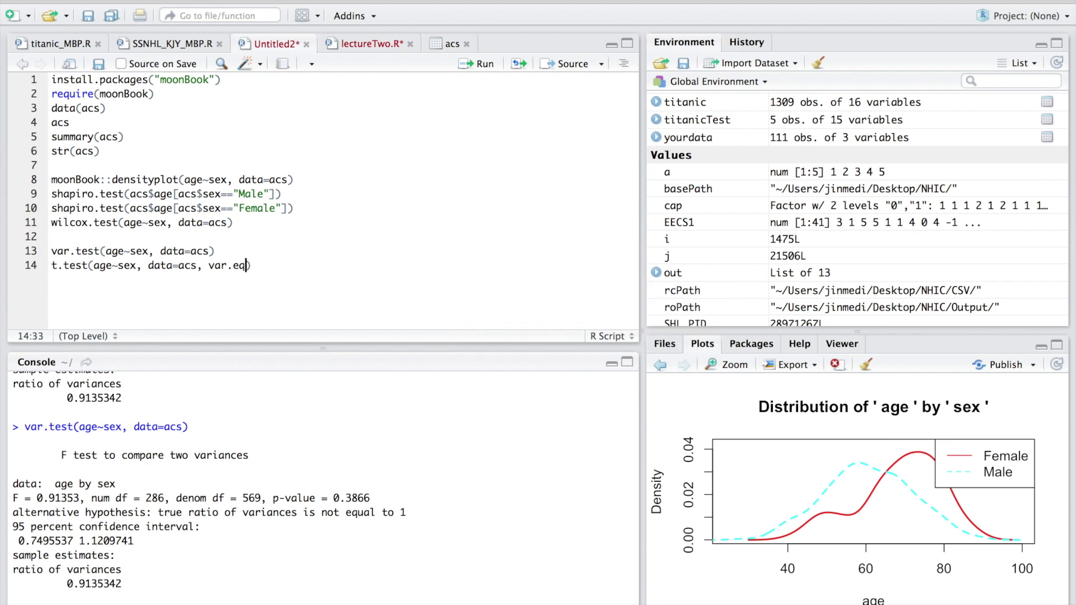
pyautogui.write('ual=TRUE')
pyautogui.press('Escape')
pyautogui.press('Right')
pyautogui.hotkey('ctrl', 'Return')
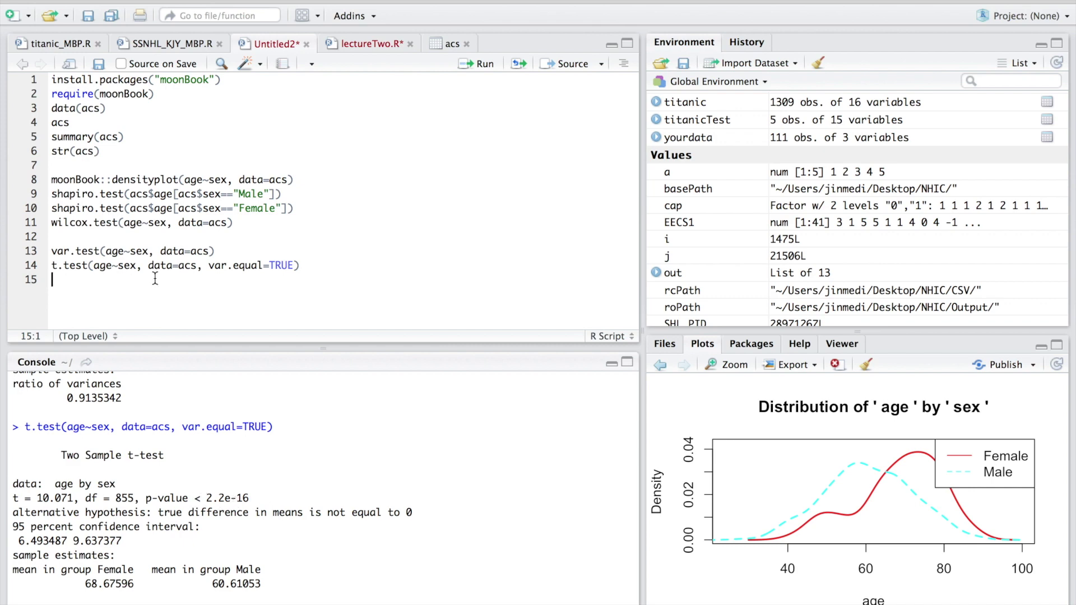
# Write t.test(age~sex, data=acs, var.equal=FALSE) on line 15.
pyautogui.hotkey('ctrl', 'Right')
pyautogui.write('t.test(age')
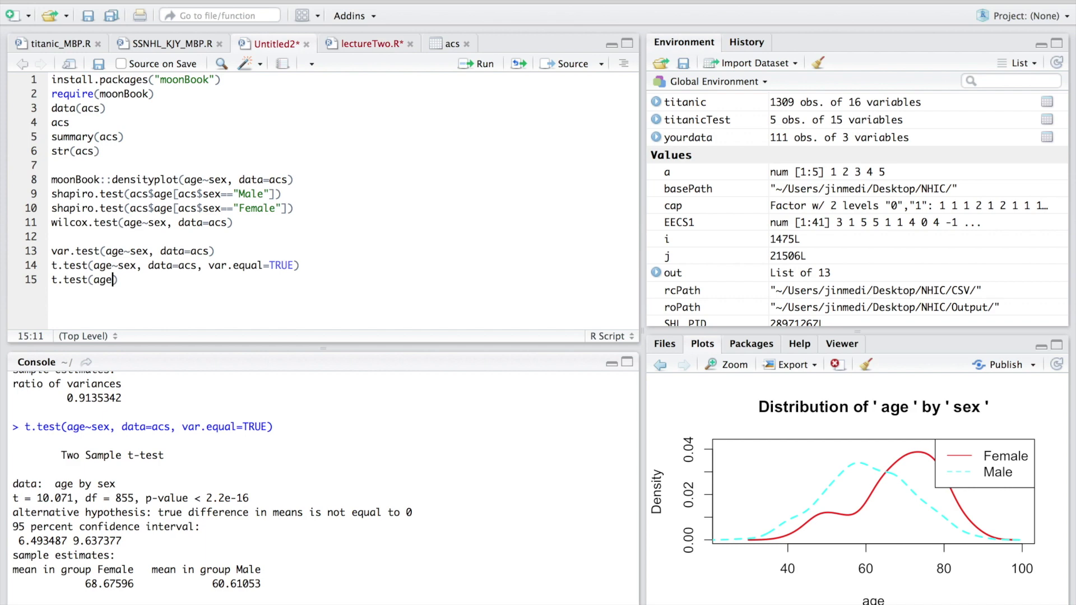
pyautogui.write('~sex, data=acs, var.e')
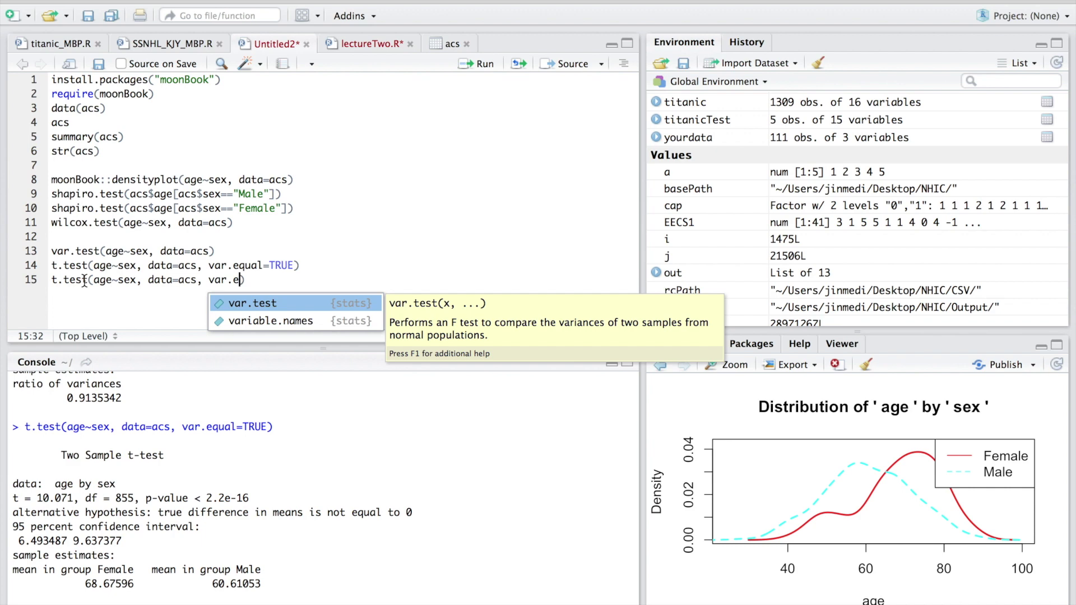
pyautogui.write('qual')
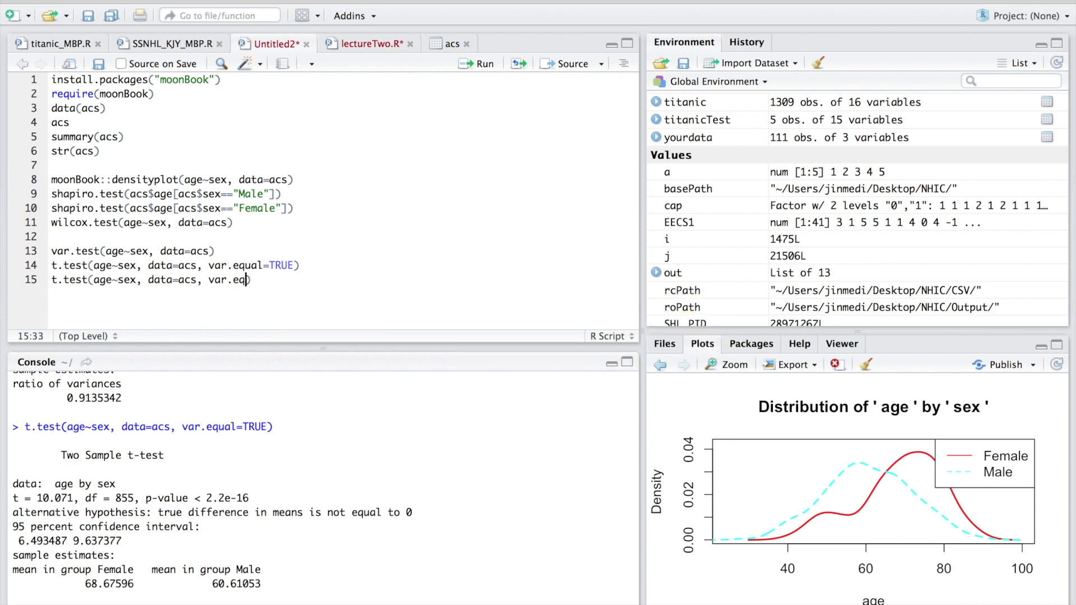
pyautogui.write('=')
pyautogui.write('FALSE')
# Annotate line 15 with the comment "# Welch's test in R-studio", run it and review the console output.
pyautogui.write('#')
pyautogui.press('BackSpace')
pyautogui.write("Welch's test")
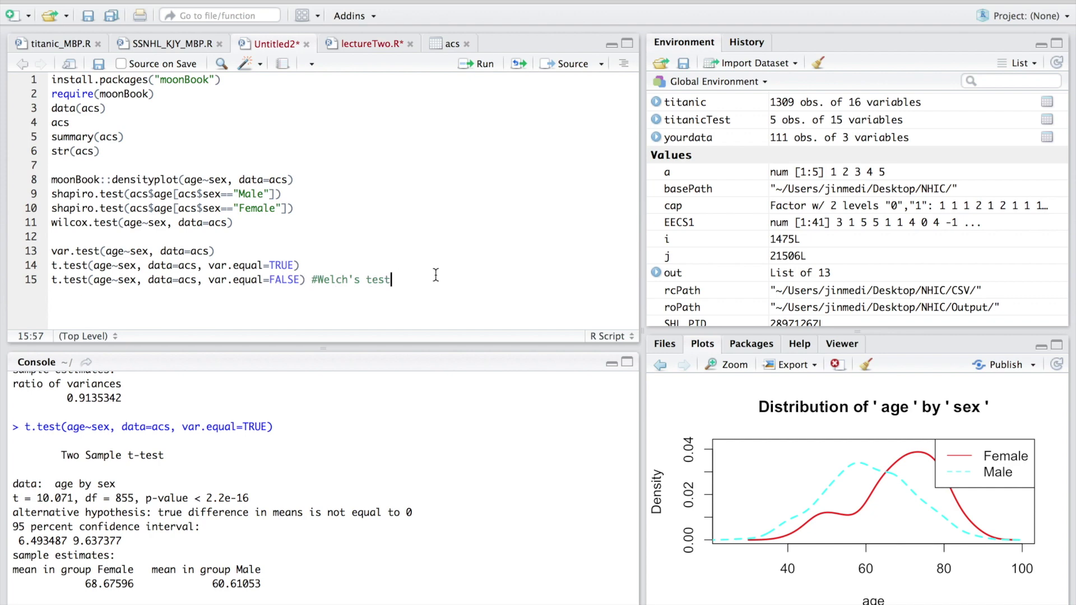
pyautogui.click(317, 280)
pyautogui.click(411, 279)
pyautogui.write('in R')
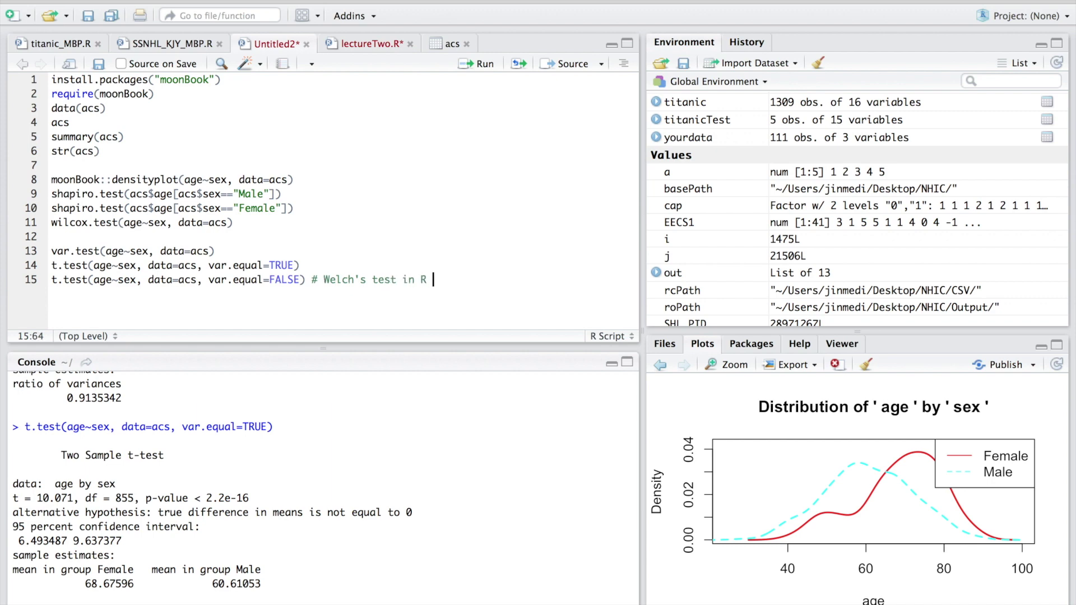
pyautogui.write('-studio')
pyautogui.hotkey('ctrl', 'Return')
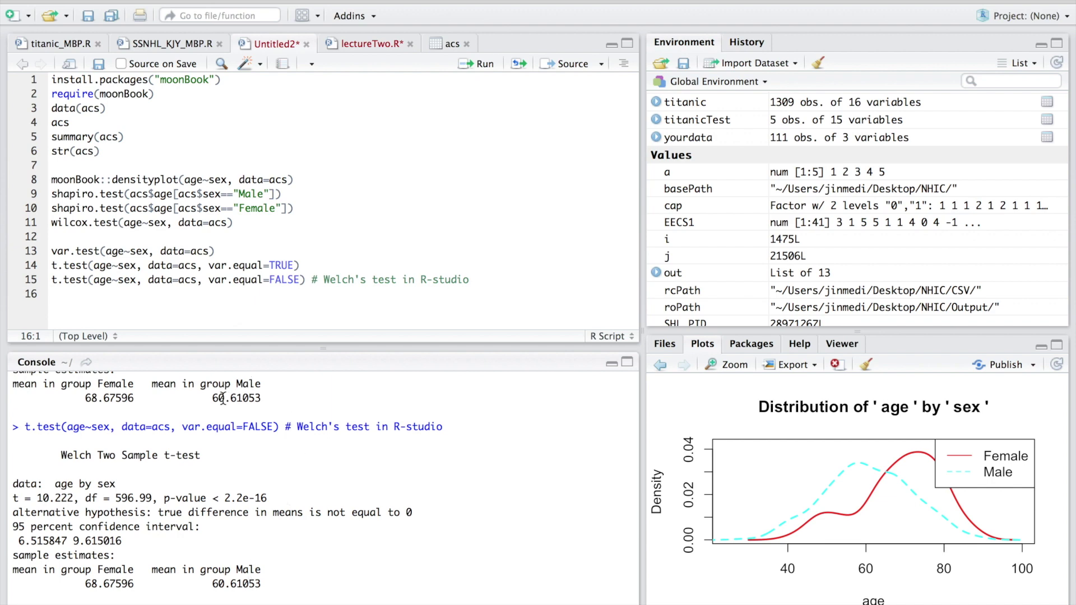
pyautogui.scroll(3, 223, 399)
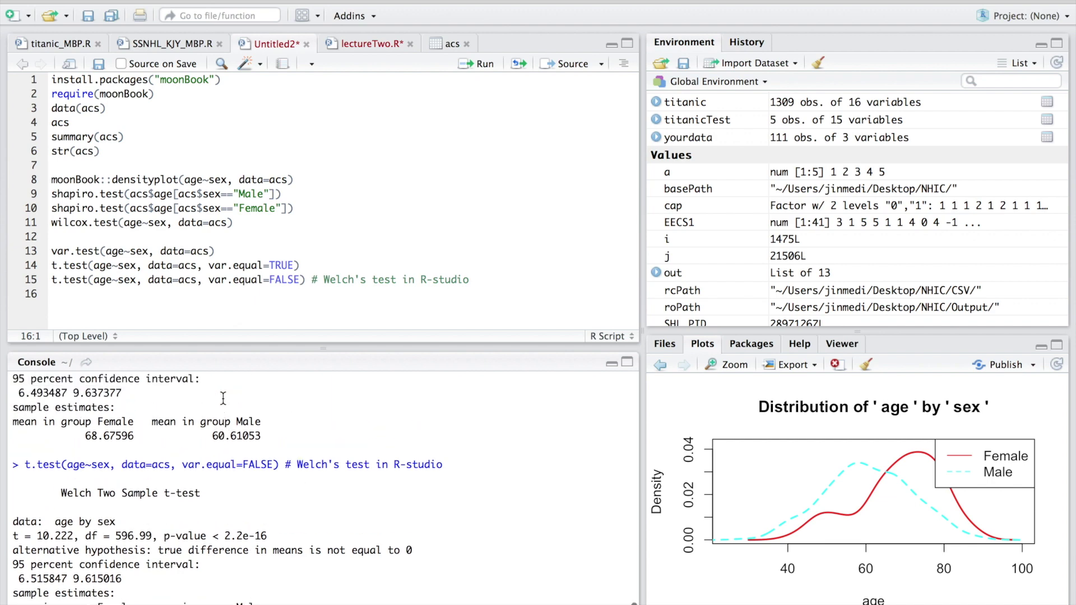
pyautogui.scroll(-3, 235, 429)
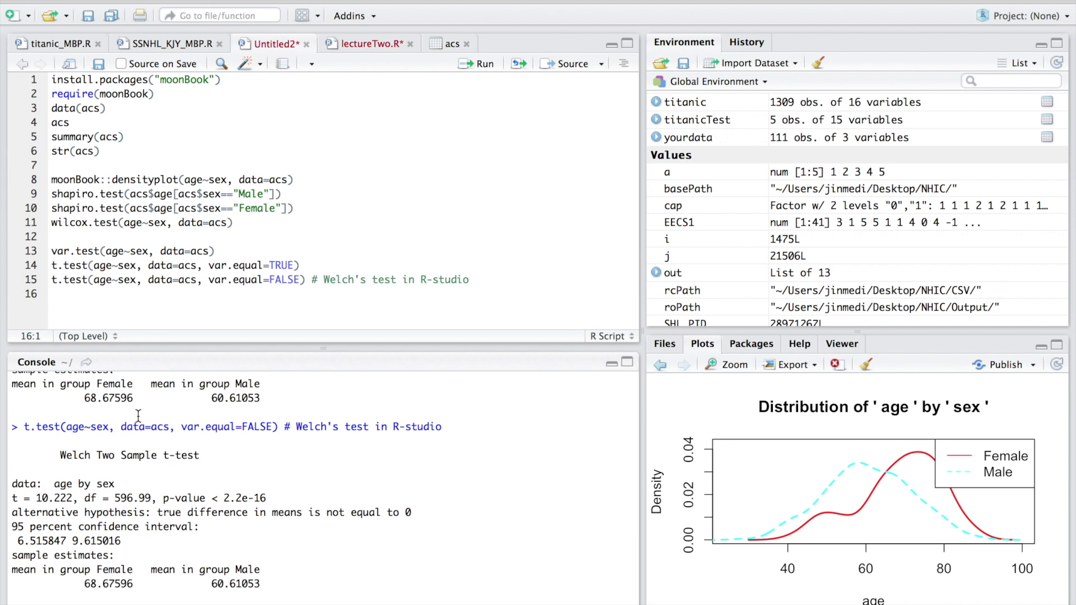
# Add the comment "# Student's t test in R-studio" to the var.equal=TRUE call on line 14.
pyautogui.click(287, 279)
pyautogui.click(320, 280)
pyautogui.click(483, 287)
pyautogui.click(311, 264)
pyautogui.write("# Student's t test in R")
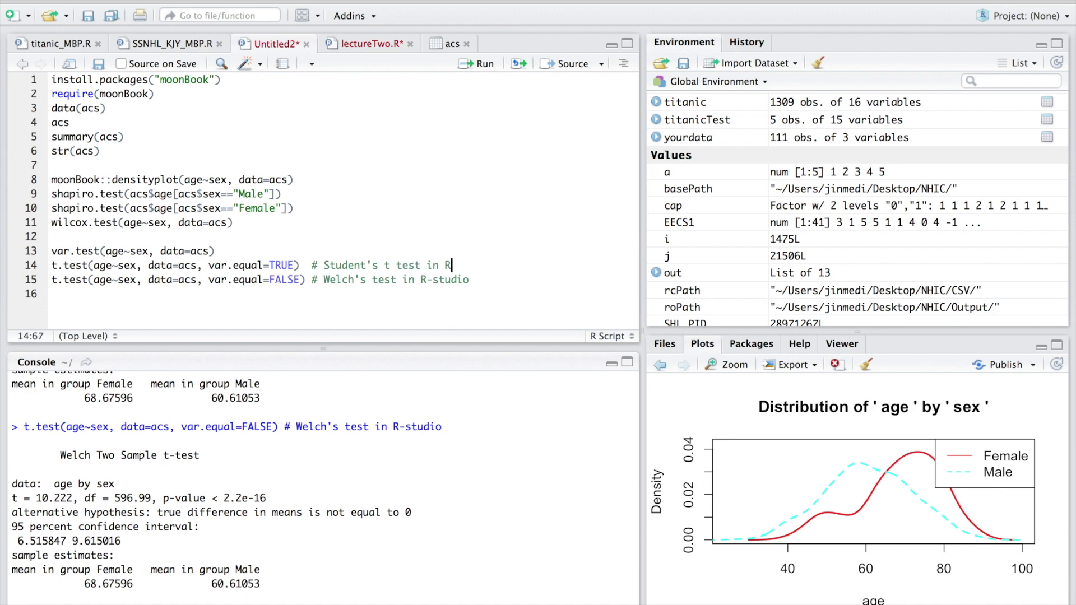
pyautogui.write('-studio')
# Begin a comment after the var.test call on line 13 reading "#등분산을 확인하기 위한 방법, P".
pyautogui.click(250, 250)
pyautogui.write('#ㄷ')
pyautogui.write('등분산')
pyautogui.write('을 확인하기 위')
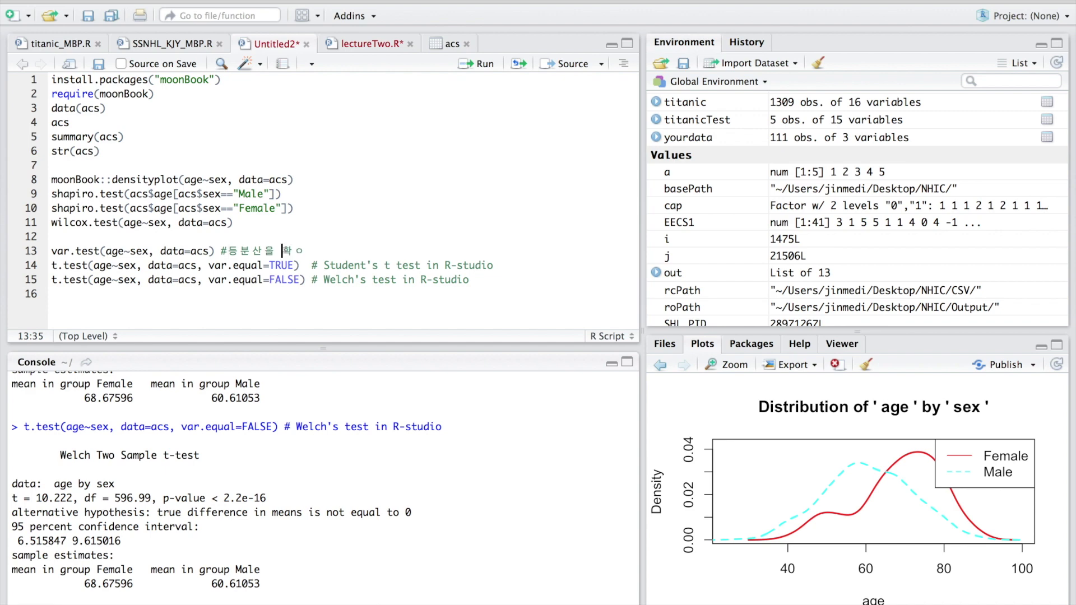
pyautogui.write('한 방법, P')
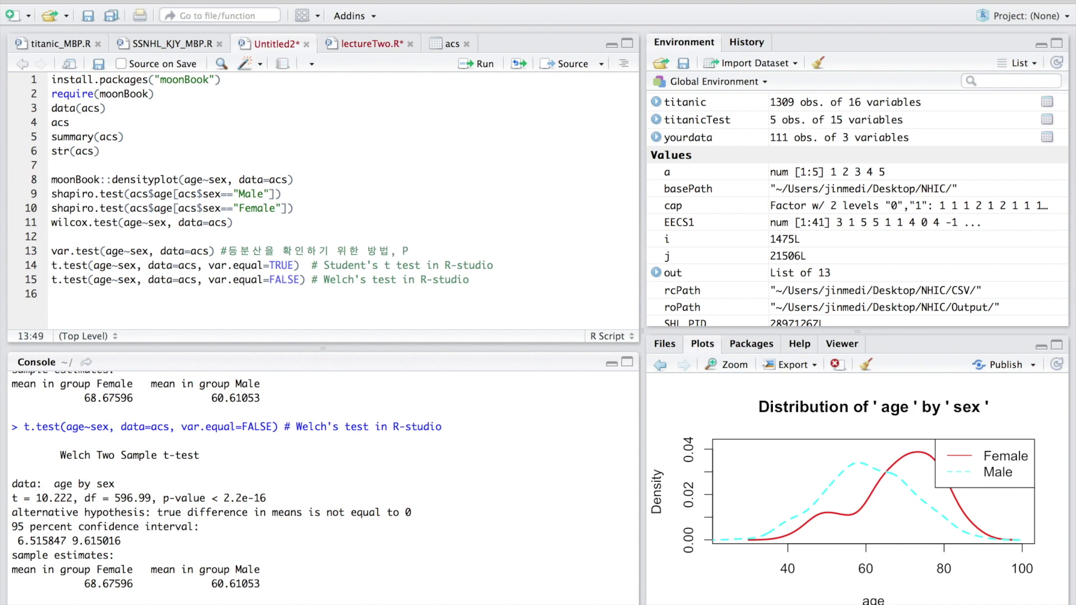
# Finish the line 13 comment with the rule "<0.05다면, 등분산을 하지 않는 것".
pyautogui.write('<0.05')
pyautogui.press('BackSpace')
pyautogui.write('다면, ')
pyautogui.write('등부')
pyautogui.write('사')
pyautogui.write('을 하지 않는 ')
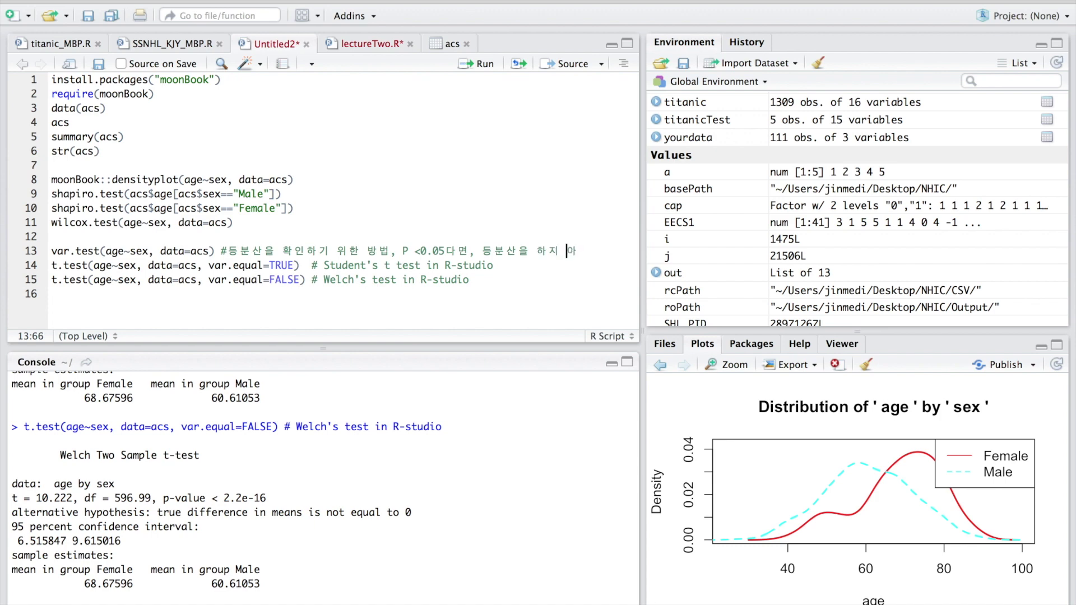
pyautogui.write('것')
# Move the cursor down to the empty line 16 of the script and switch to the flowchart in Preview.
pyautogui.press('Up')
pyautogui.press('Down')
pyautogui.press('Down')
pyautogui.press('Down')
pyautogui.hotkey('ctrl', 'Right')
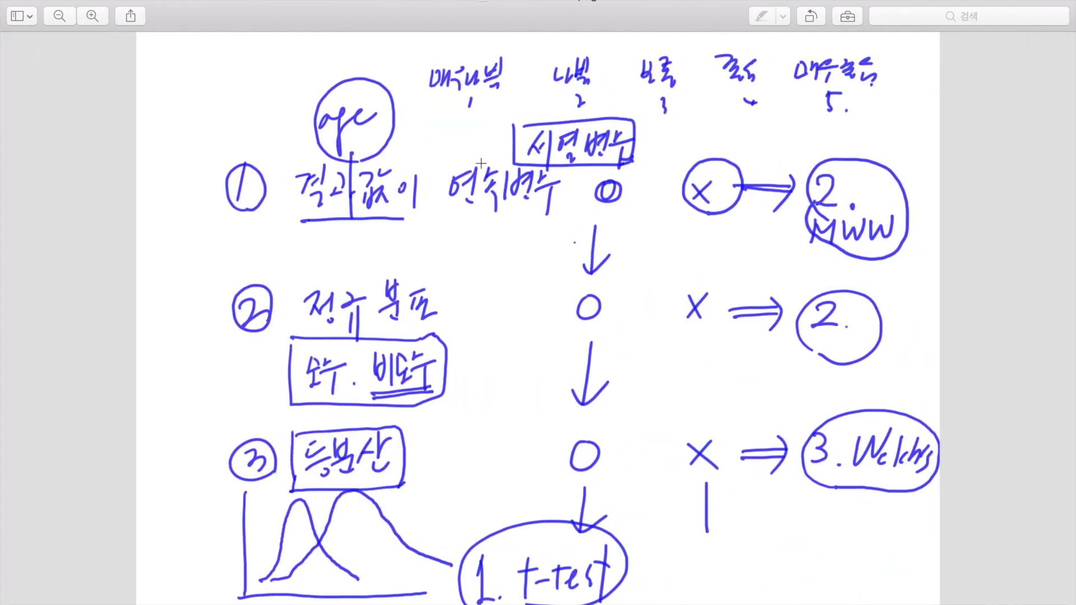